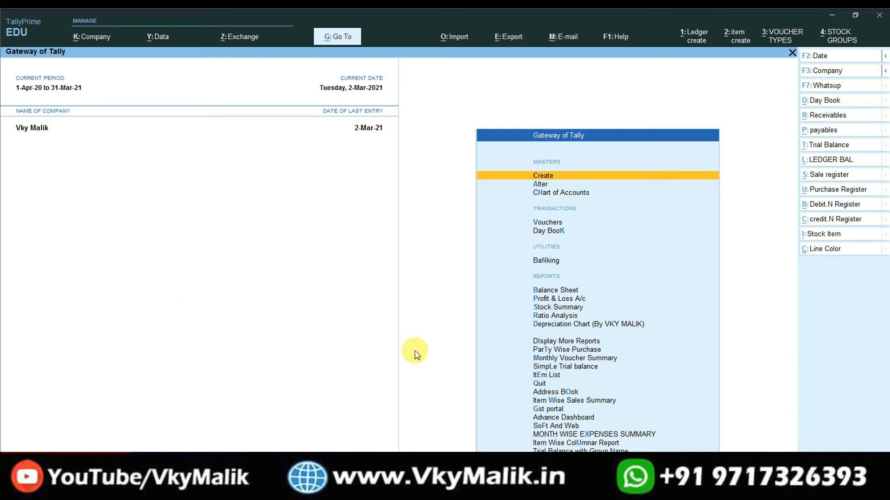
# Copy the full path of the desktop file "Show Godown in Voucher TDL File" from its security properties and close the properties.
pyautogui.click(888, 499)
pyautogui.click(866, 107)
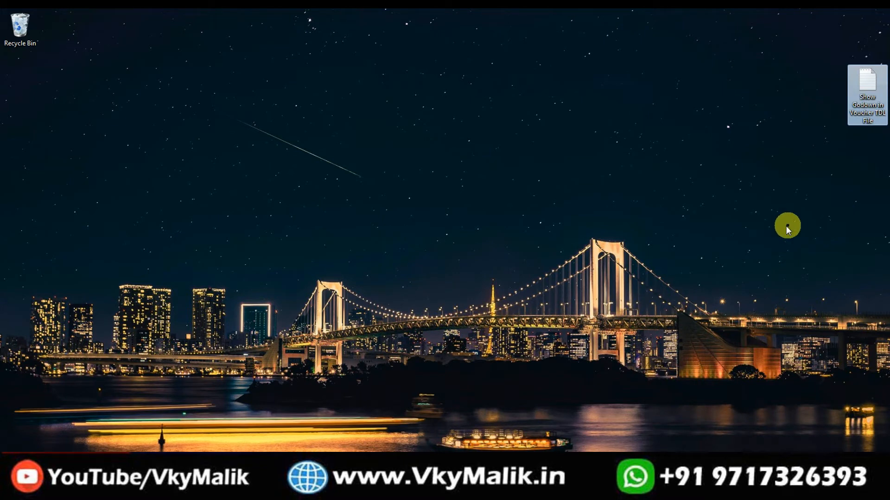
pyautogui.rightClick(862, 83)
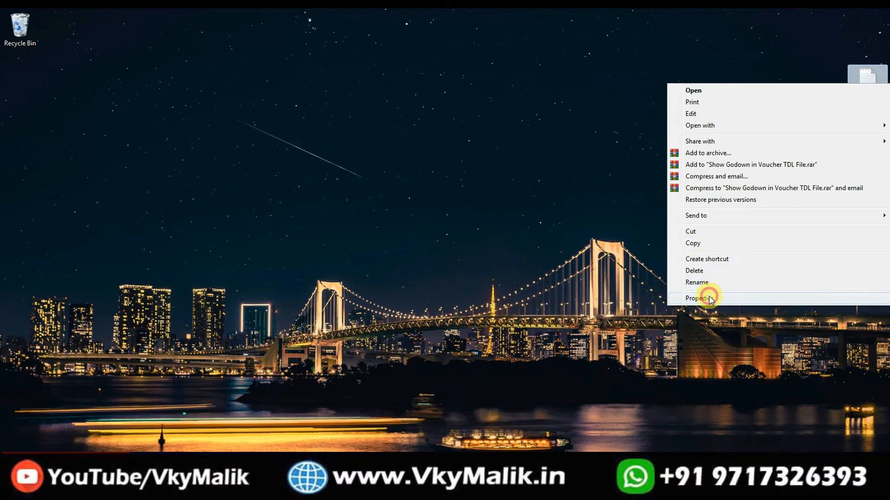
pyautogui.click(709, 298)
pyautogui.click(738, 111)
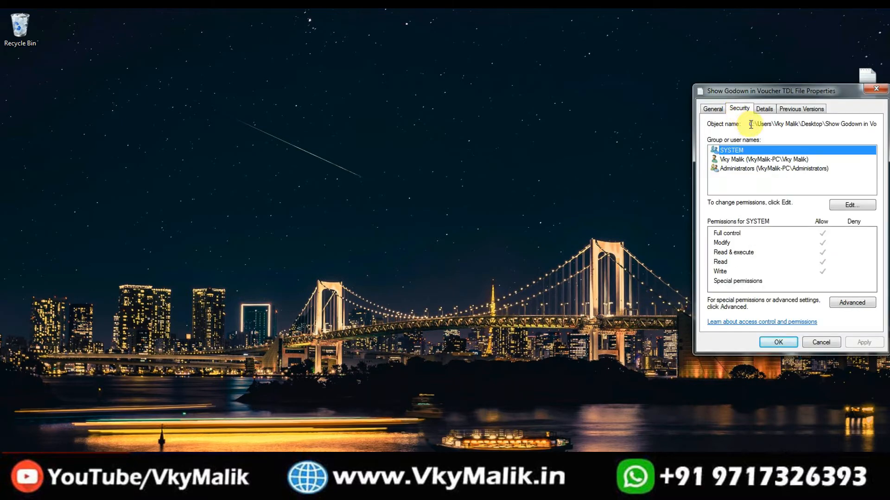
pyautogui.moveTo(749, 124); pyautogui.dragTo(811, 123)
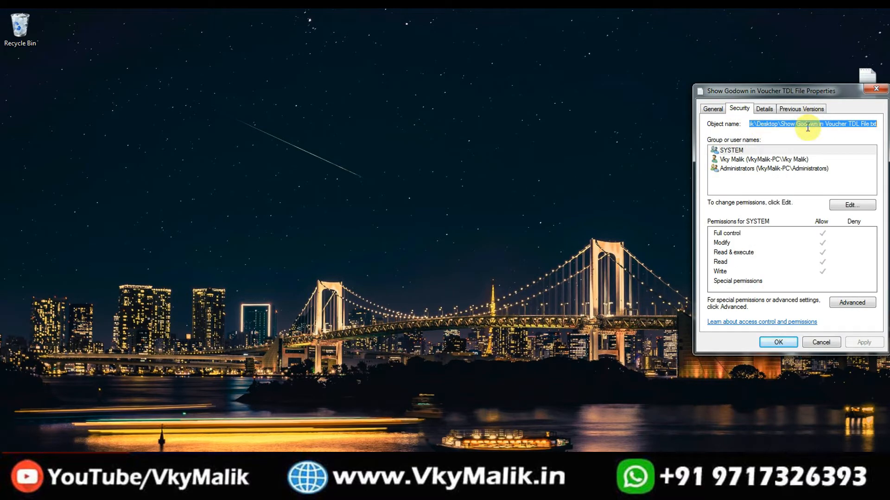
pyautogui.rightClick(804, 123)
pyautogui.click(779, 158)
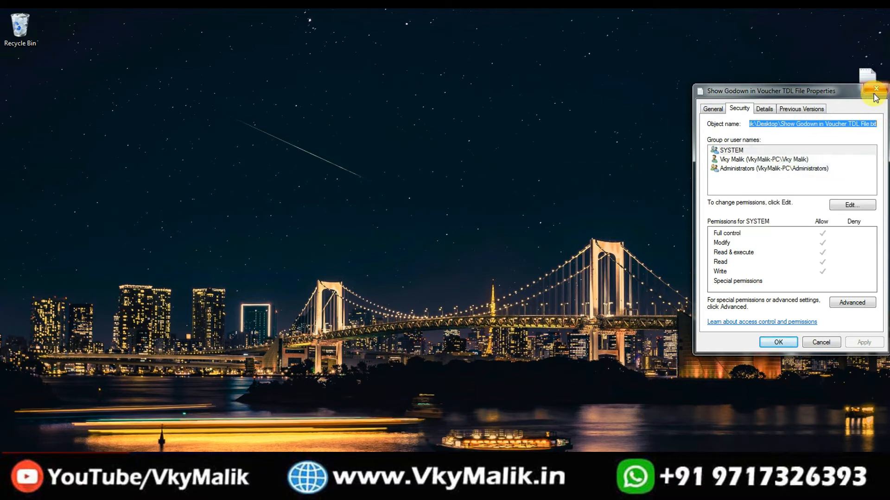
pyautogui.click(876, 89)
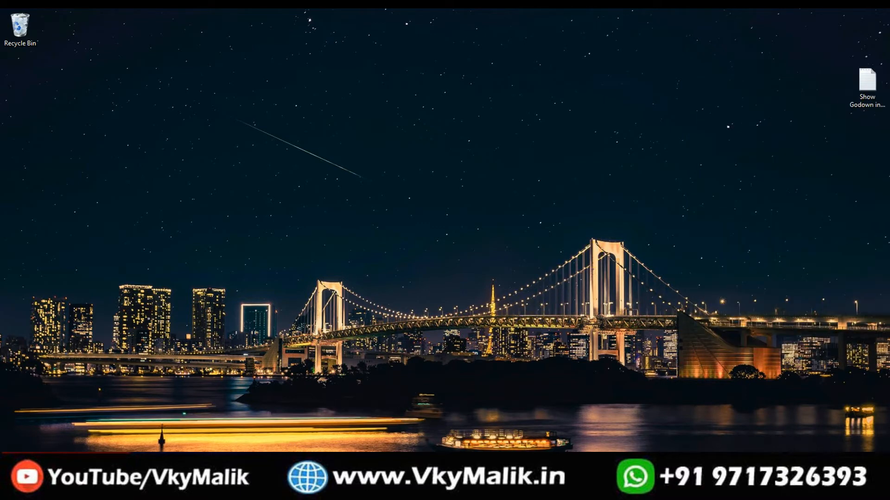
# Switch to TallyPrime and open the local TDL configuration from TDLs & AddOns.
pyautogui.click(260, 489)
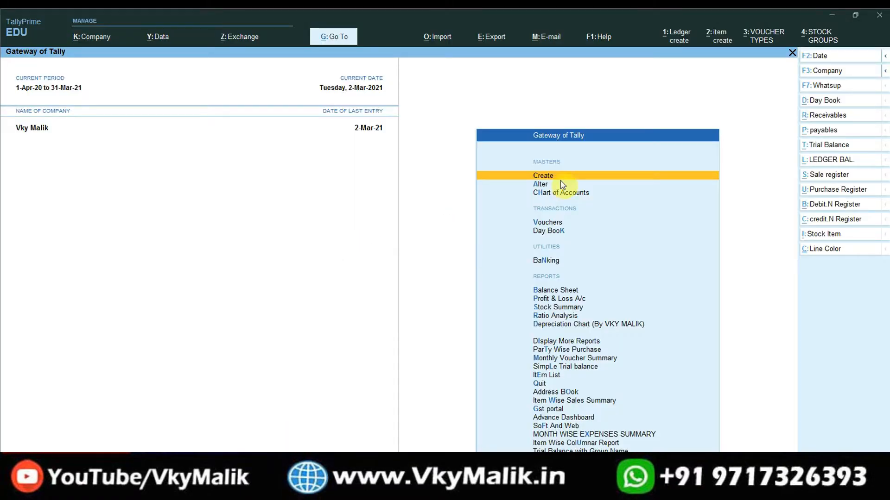
pyautogui.click(599, 37)
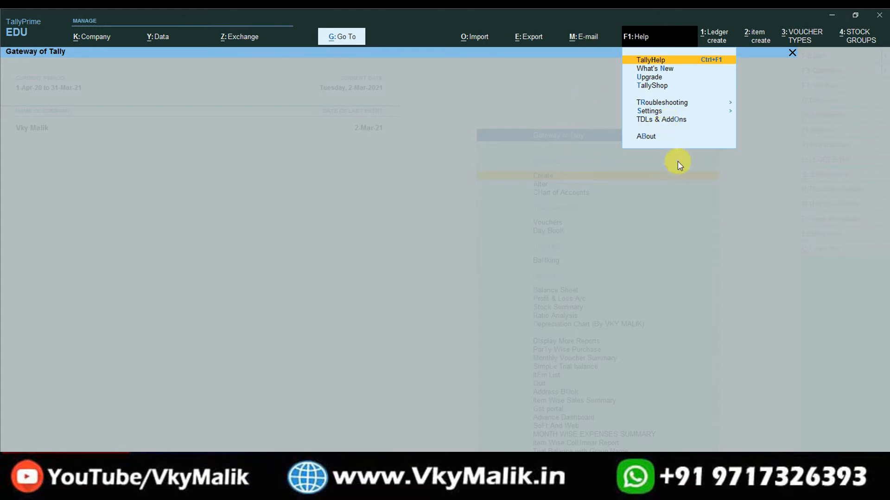
pyautogui.press('Up')
pyautogui.press('Up')
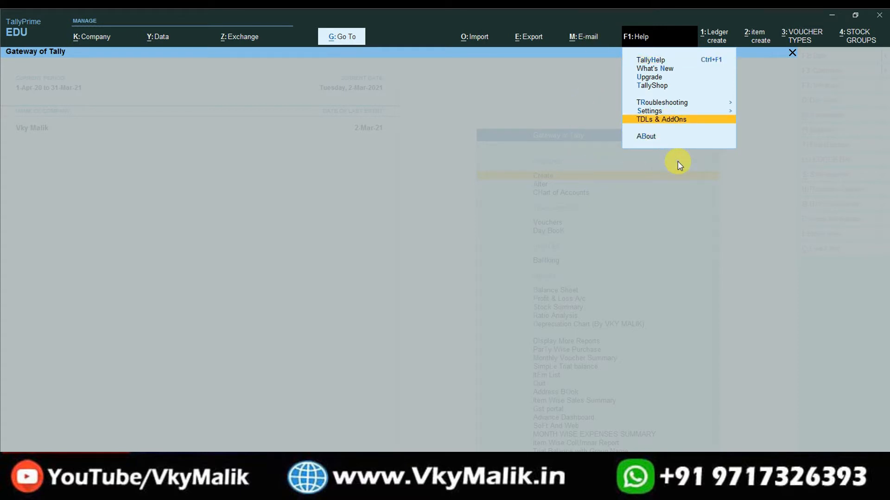
pyautogui.press('Return')
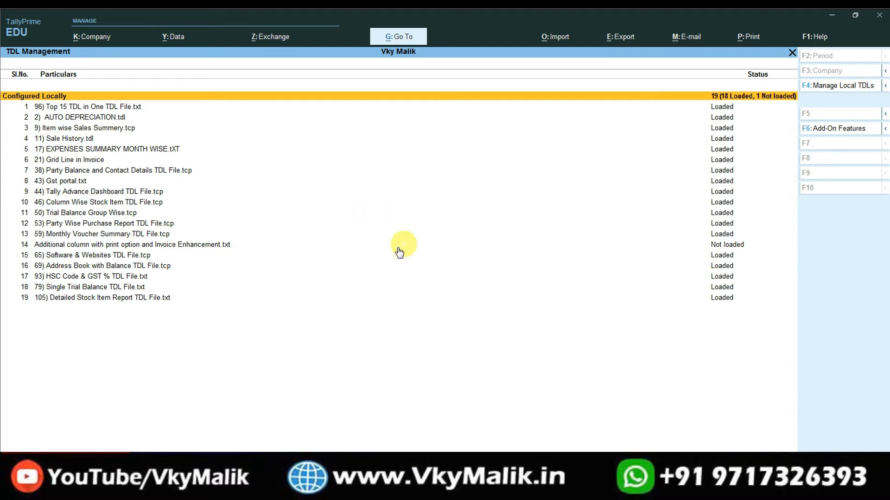
pyautogui.click(846, 88)
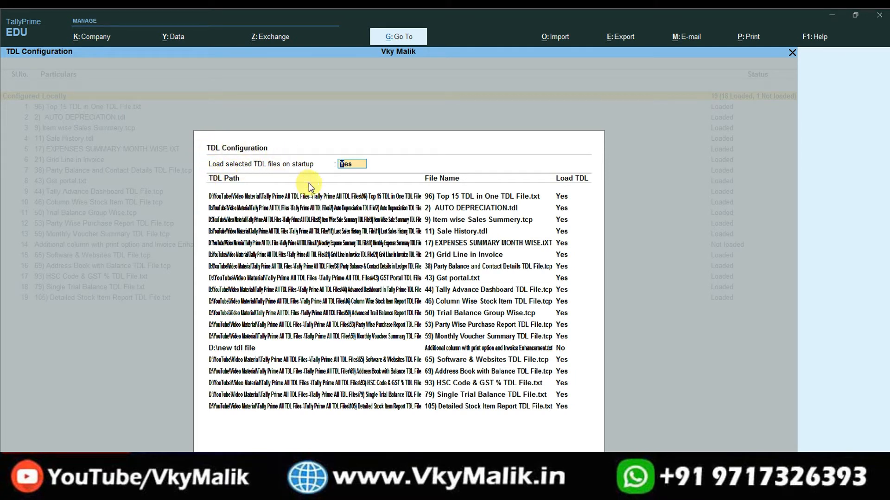
# Add Show Godown in Voucher TDL File.txt at the end of the TDL list using its copied path, save, and leave TDL Management.
pyautogui.press('Return')
pyautogui.press('Return')
pyautogui.press('Return')
pyautogui.press('Return')
pyautogui.press('Return')
pyautogui.press('Return')
pyautogui.press('Return')
pyautogui.press('Return')
pyautogui.press('Return')
pyautogui.press('Return')
pyautogui.press('Return')
pyautogui.press('Return')
pyautogui.press('Return')
pyautogui.press('Return')
pyautogui.press('Return')
pyautogui.press('Return')
pyautogui.press('Return')
pyautogui.press('Return')
pyautogui.press('Return')
pyautogui.press('Return')
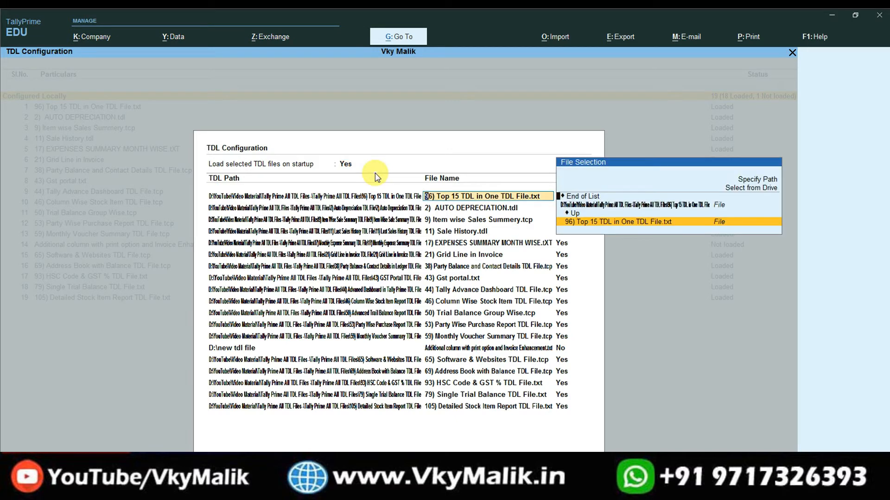
pyautogui.press('Return')
pyautogui.press('Return')
pyautogui.press('Return')
pyautogui.press('Return')
pyautogui.press('Return')
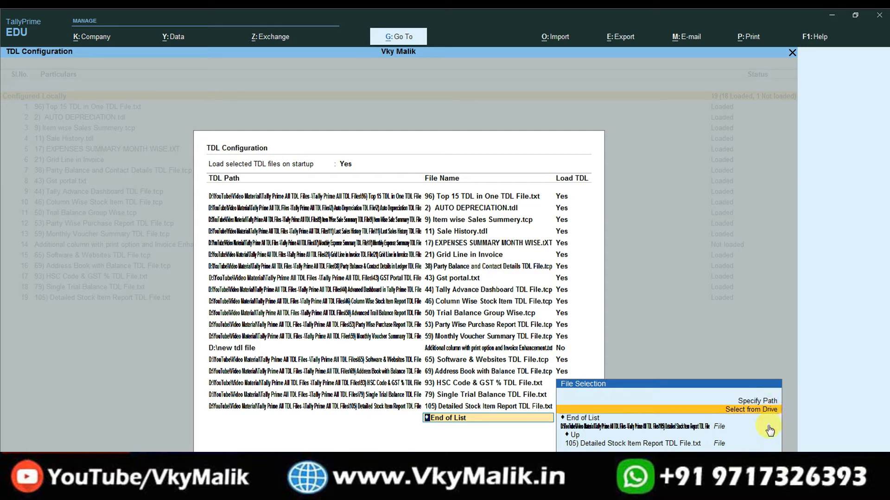
pyautogui.press('Up')
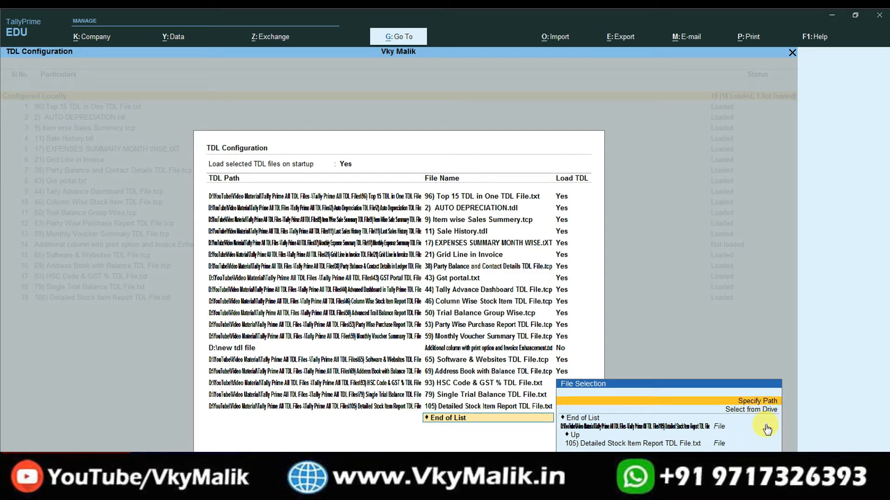
pyautogui.press('Return')
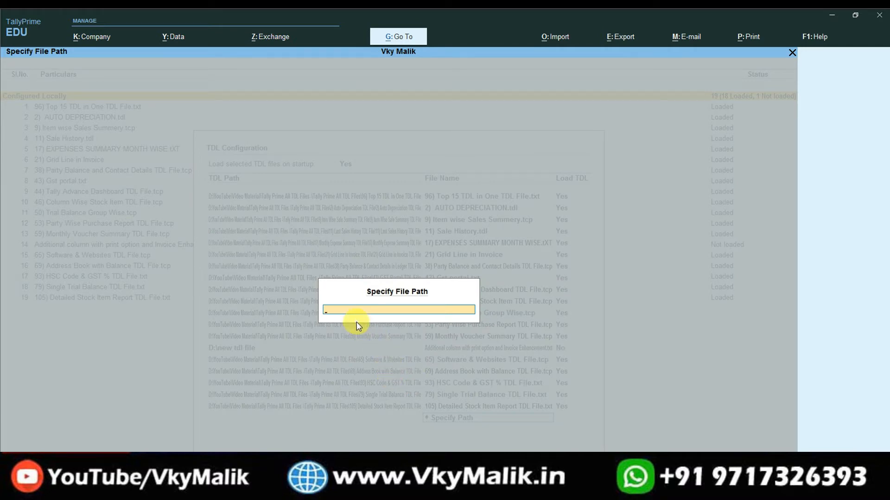
pyautogui.hotkey('ctrl', 'v')
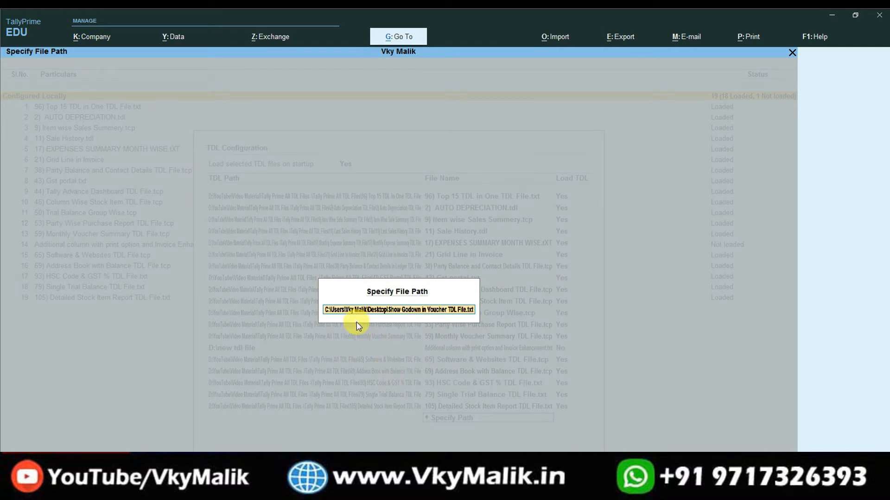
pyautogui.press('Return')
pyautogui.hotkey('ctrl', 'a')
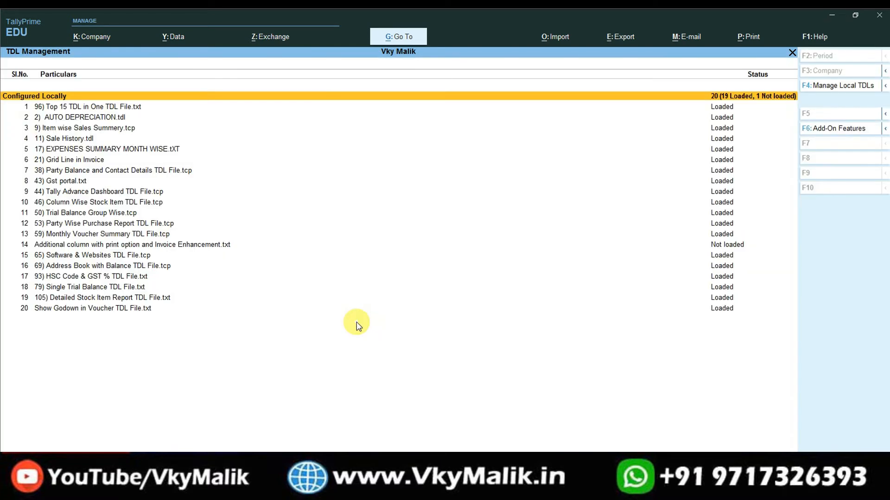
pyautogui.click(96, 311)
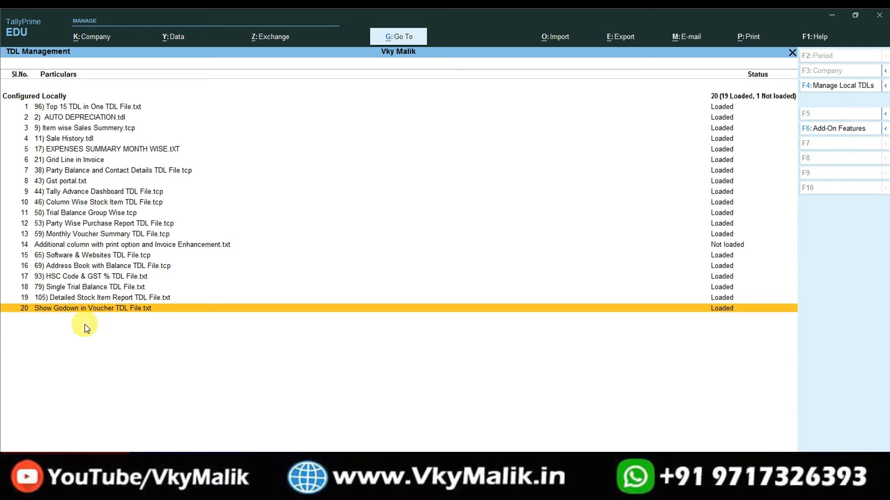
pyautogui.press('Escape')
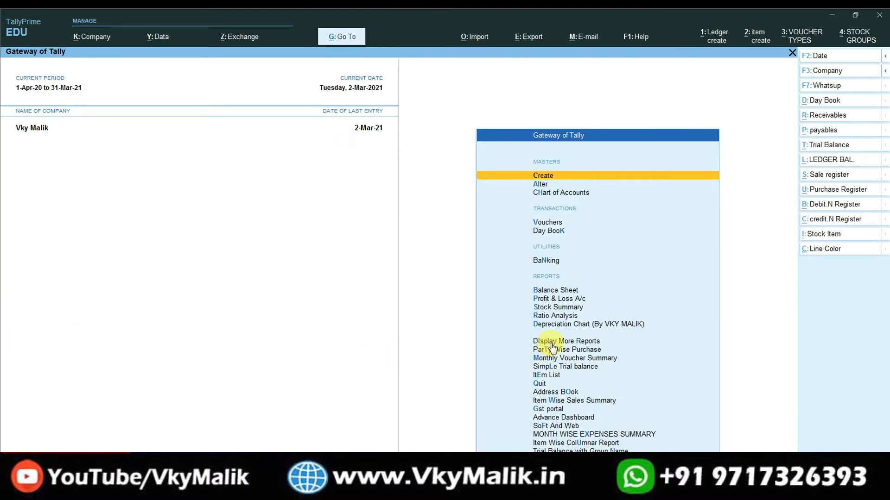
# Open a new sales voucher and a new purchase voucher to check each item table for the GODOWN column.
pyautogui.press('Down')
pyautogui.press('Down')
pyautogui.press('Down')
pyautogui.press('Down')
pyautogui.click(570, 225)
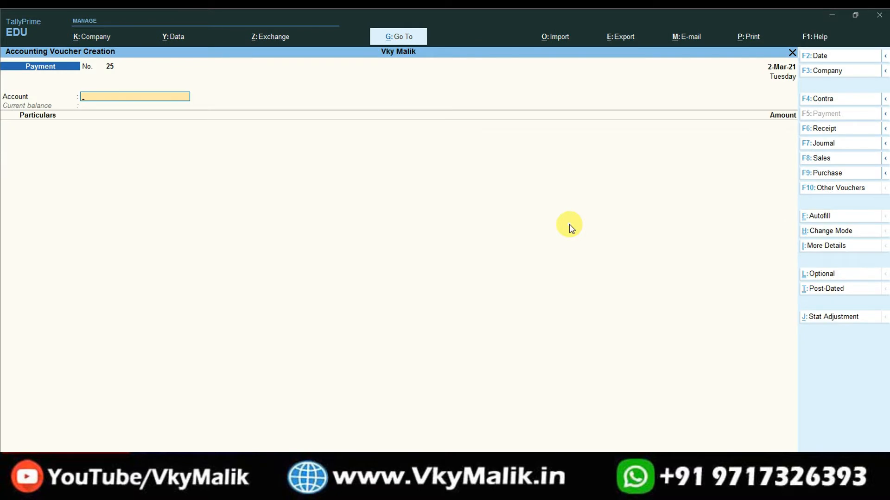
pyautogui.click(819, 159)
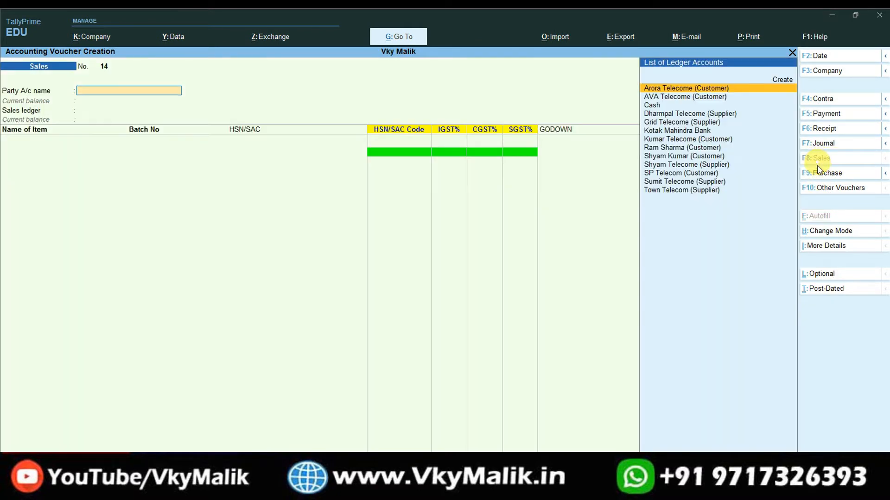
pyautogui.click(546, 176)
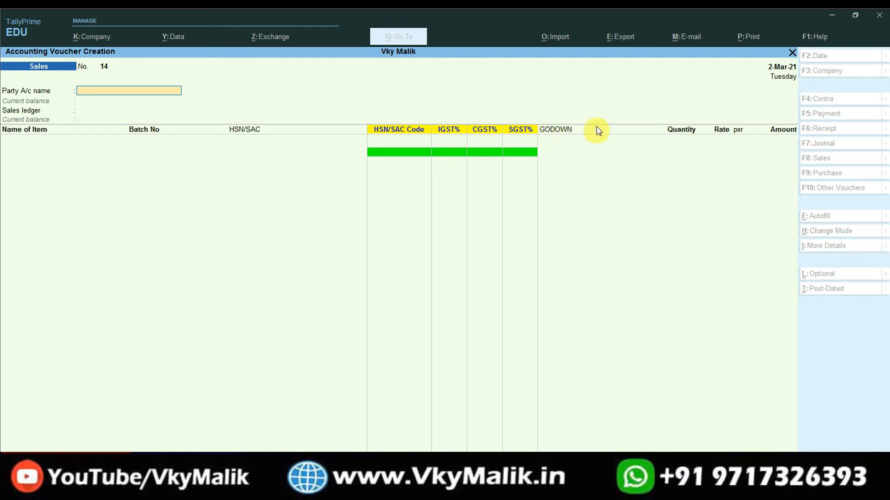
pyautogui.click(626, 212)
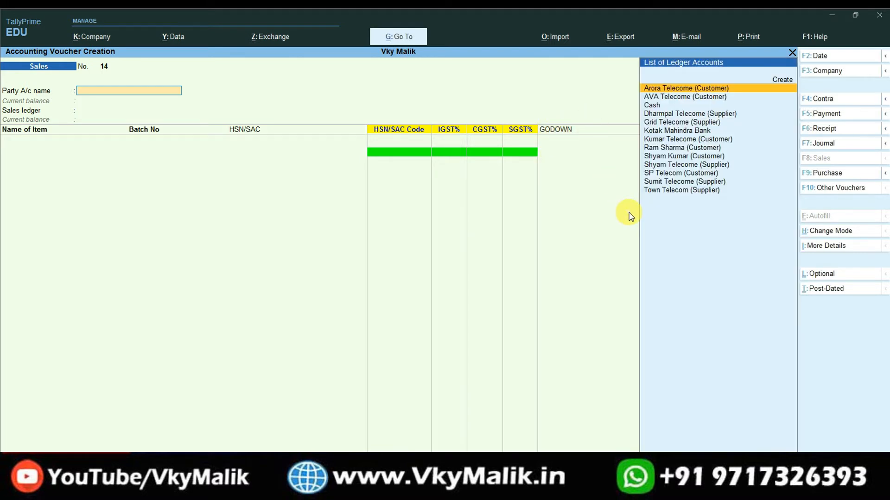
pyautogui.click(831, 176)
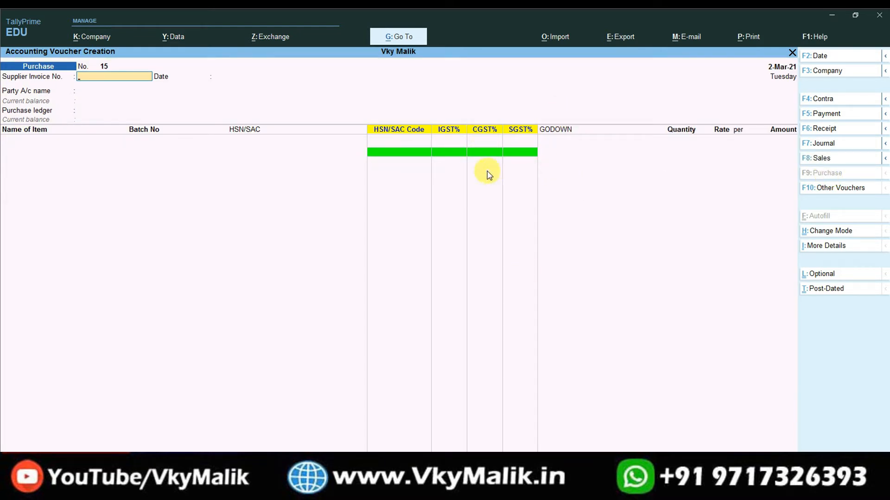
pyautogui.press('Escape')
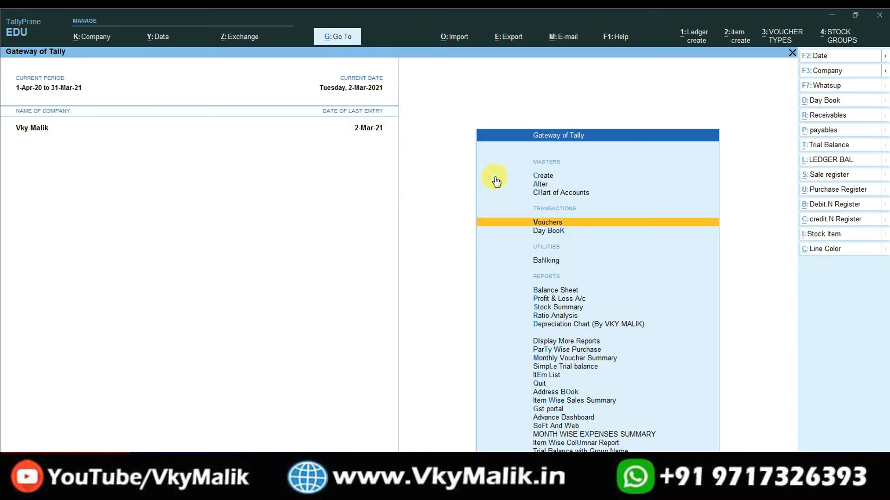
# Open the creation form for a Location master to view its fields, and leave it without entering anything.
pyautogui.press('Up')
pyautogui.press('Up')
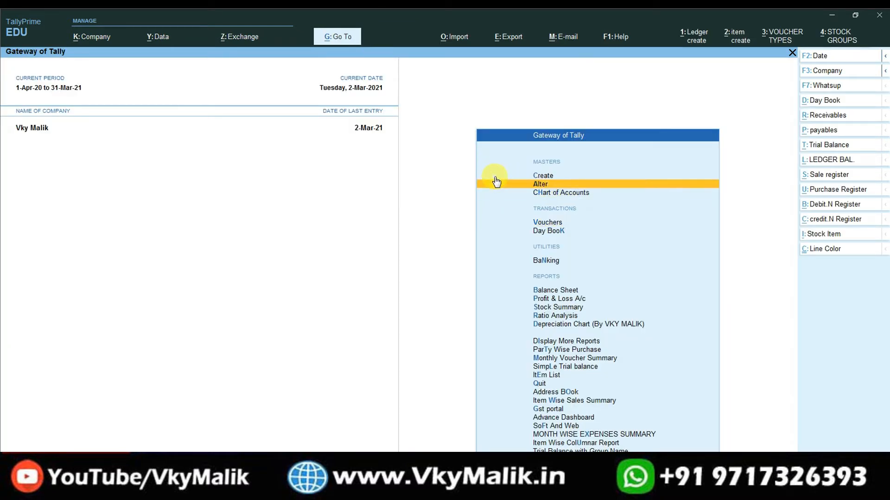
pyautogui.press('Up')
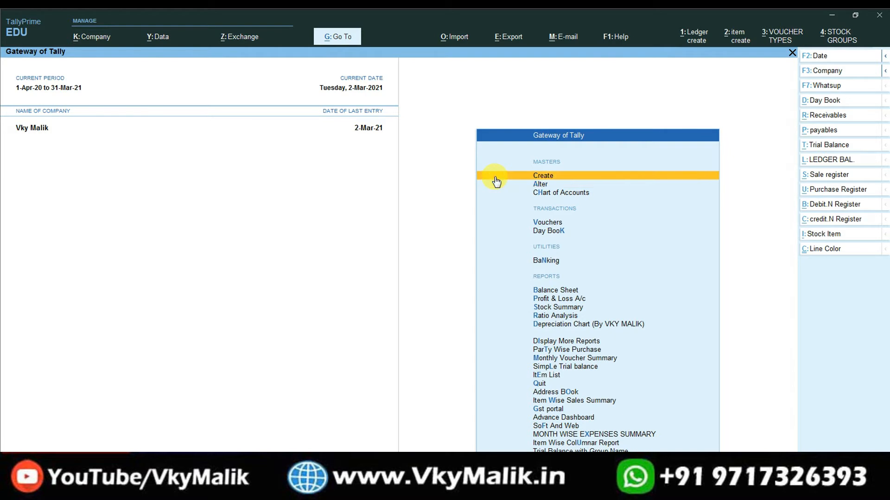
pyautogui.press('Return')
pyautogui.press('Down')
pyautogui.press('Down')
pyautogui.press('Down')
pyautogui.press('Down')
pyautogui.press('Down')
pyautogui.press('Down')
pyautogui.press('Down')
pyautogui.press('Down')
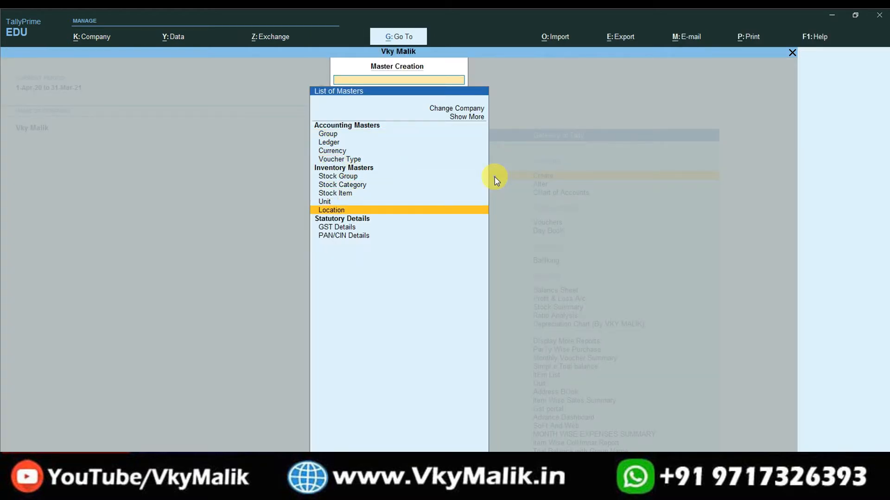
pyautogui.press('Return')
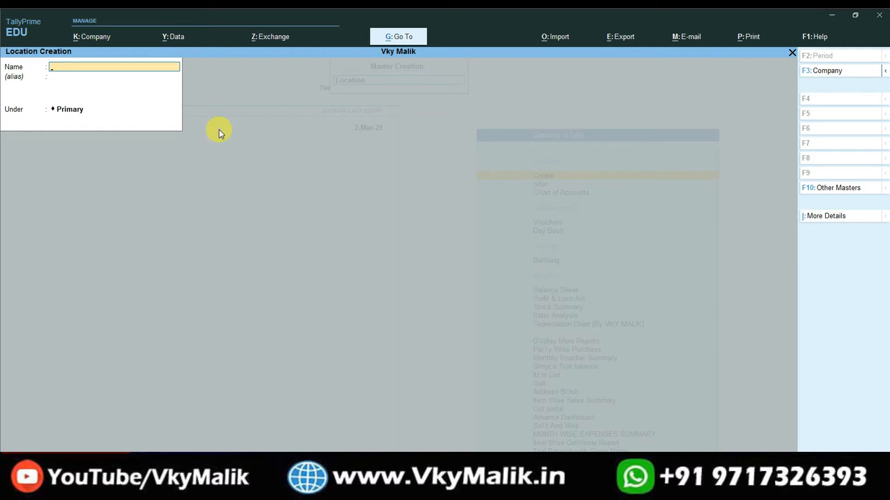
pyautogui.press('Escape')
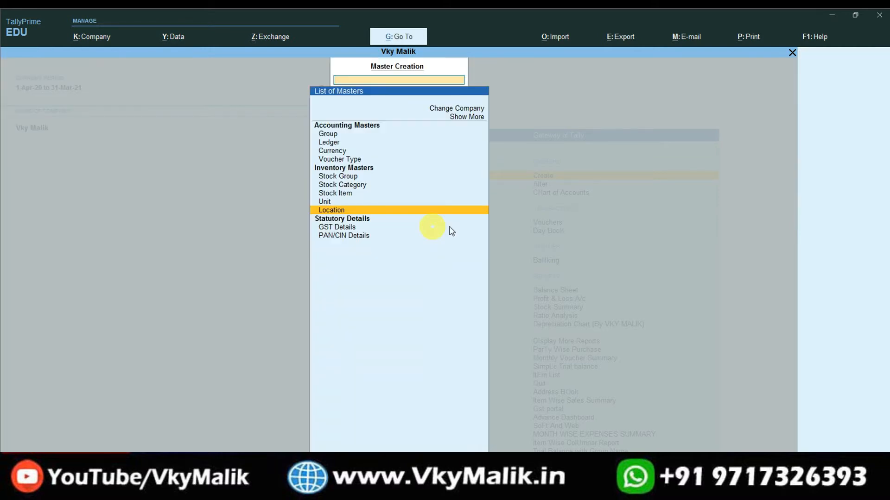
pyautogui.press('Escape')
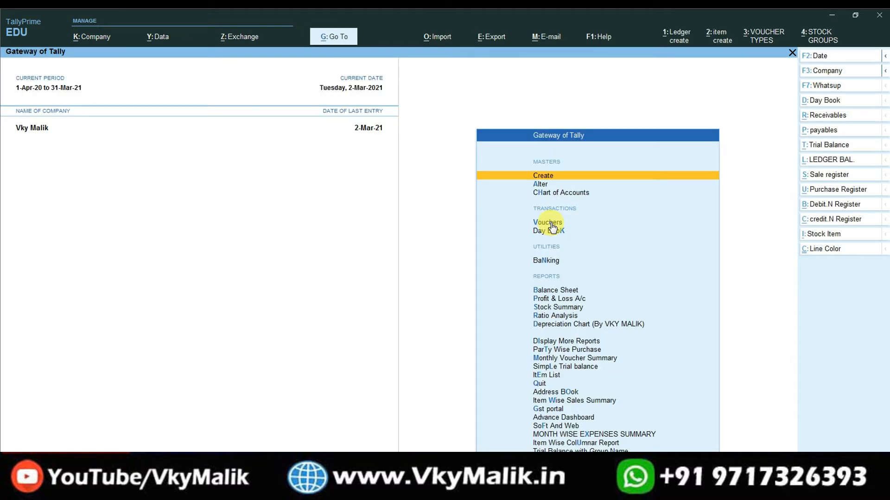
# View the list of existing locations under master alteration and return to the Gateway of Tally.
pyautogui.press('Down')
pyautogui.press('Return')
pyautogui.press('Down')
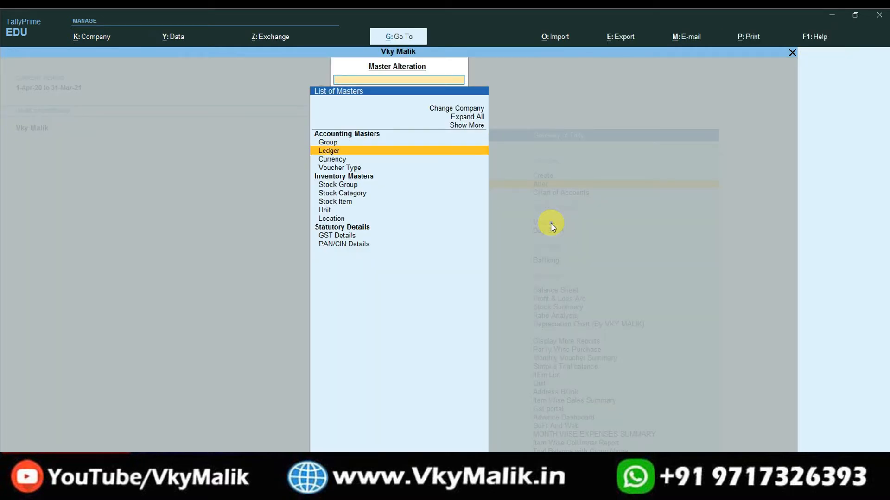
pyautogui.press('Down')
pyautogui.press('Down')
pyautogui.press('Down')
pyautogui.press('Down')
pyautogui.press('Down')
pyautogui.press('Down')
pyautogui.press('Down')
pyautogui.press('Down')
pyautogui.press('Return')
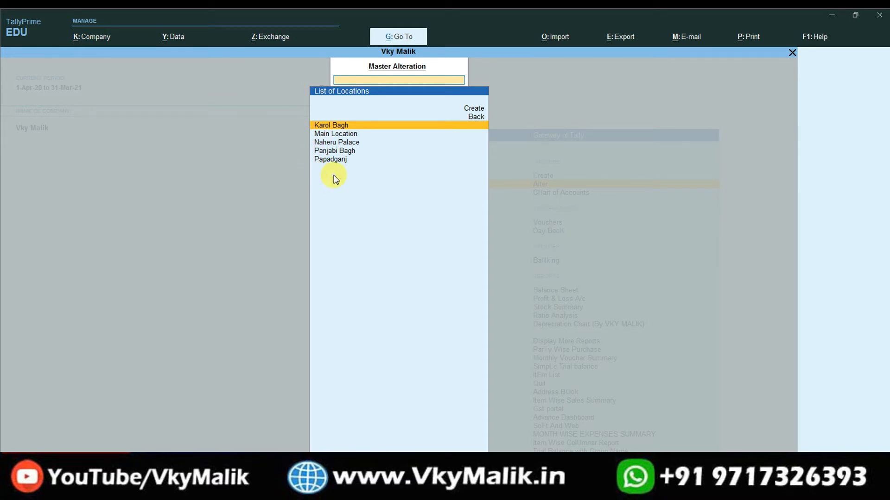
pyautogui.press('Escape')
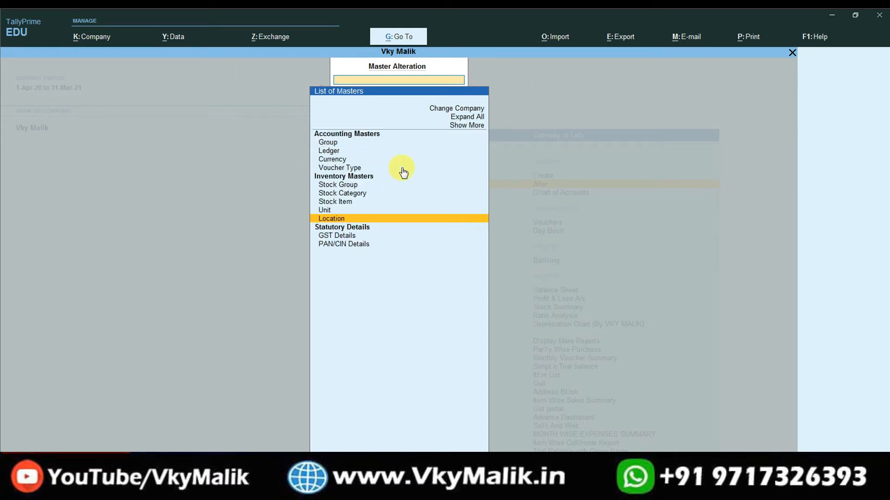
pyautogui.press('Escape')
pyautogui.press('Escape')
pyautogui.press('Escape')
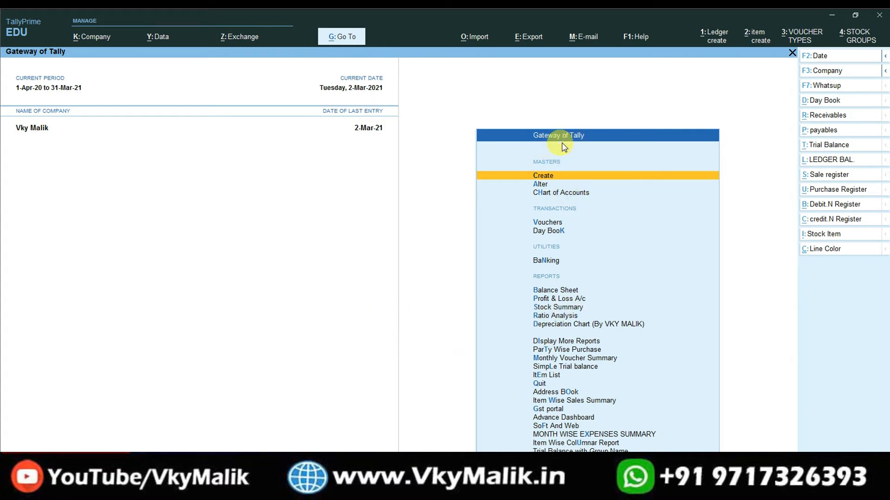
# Open a new purchase voucher, leaving the supplier invoice number and date blank.
pyautogui.press('Down')
pyautogui.press('Down')
pyautogui.press('Down')
pyautogui.press('Down')
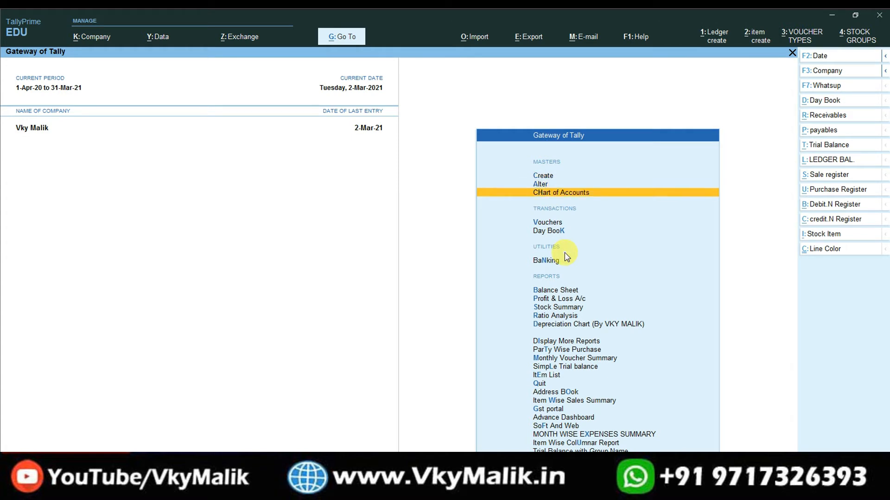
pyautogui.press('Up')
pyautogui.press('Return')
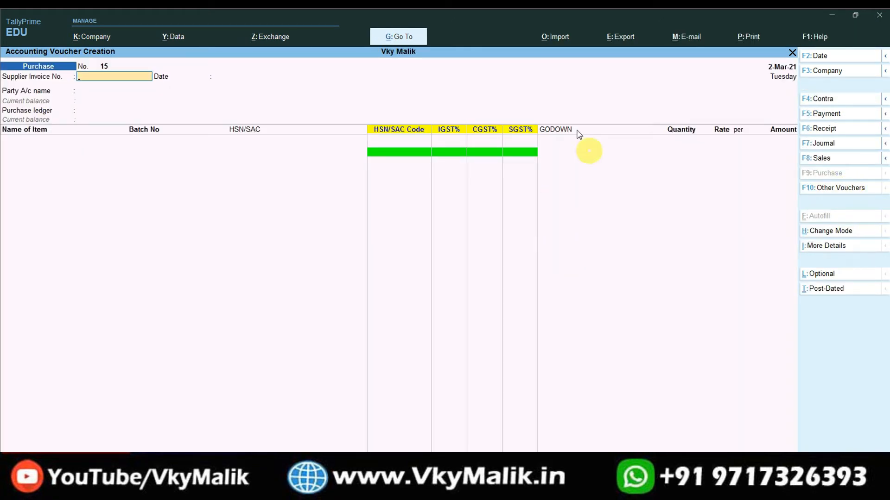
pyautogui.press('Return')
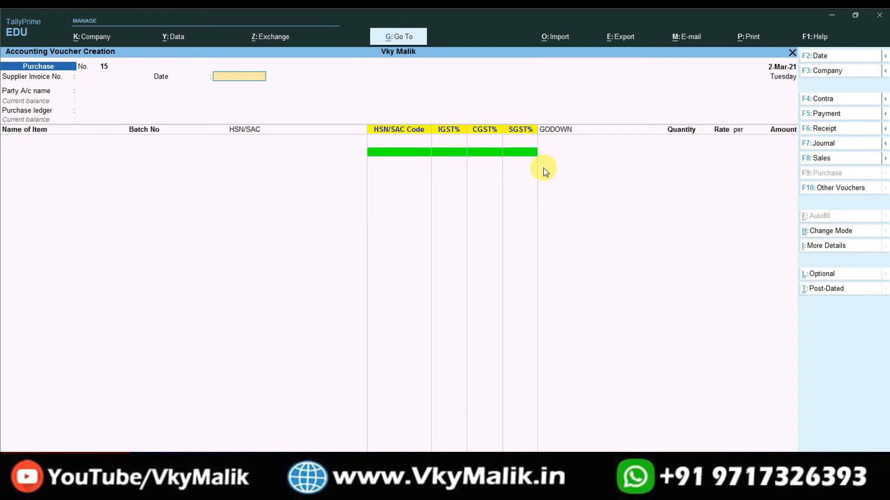
pyautogui.press('Return')
# Set the party account to Sumit Telecome (Supplier) and accept the party's receipt details without entering anything.
pyautogui.write('Sup')
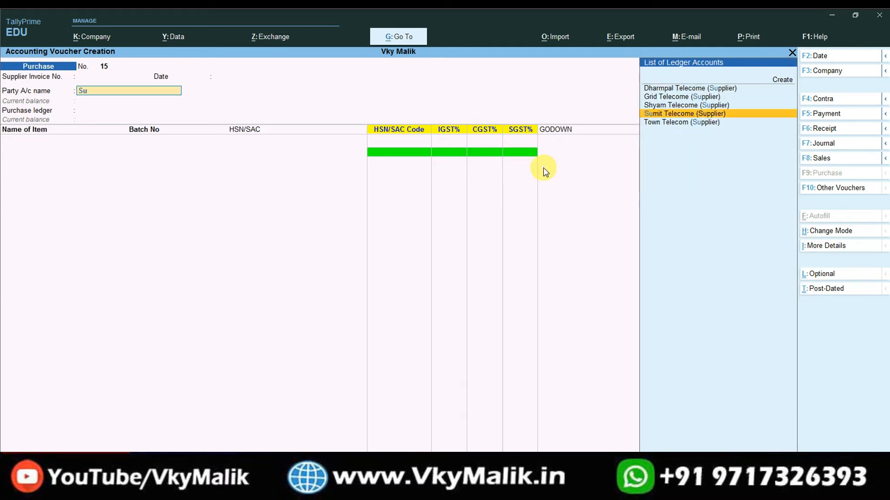
pyautogui.press('Down')
pyautogui.press('Down')
pyautogui.press('Down')
pyautogui.press('Down')
pyautogui.press('Down')
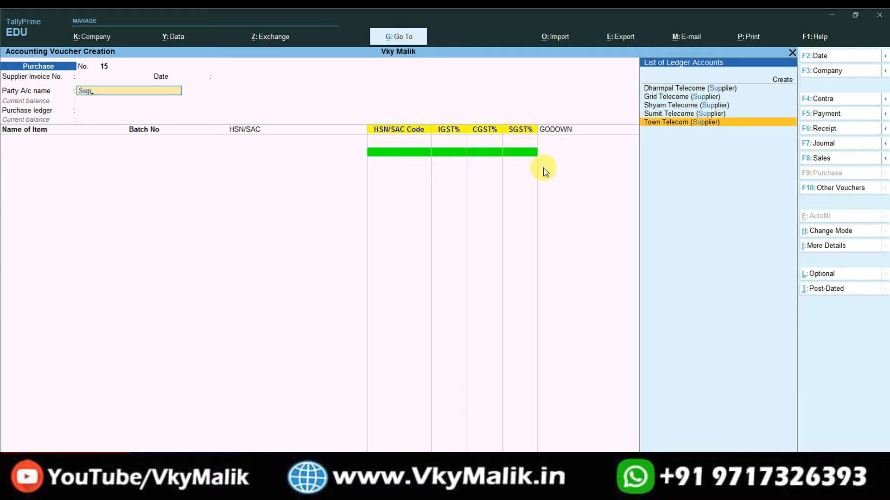
pyautogui.press('Up')
pyautogui.press('Return')
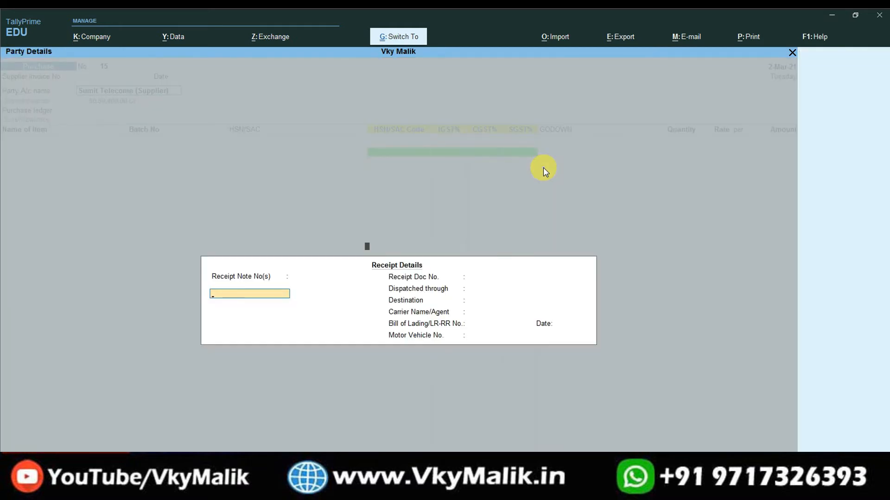
pyautogui.hotkey('ctrl', 'a')
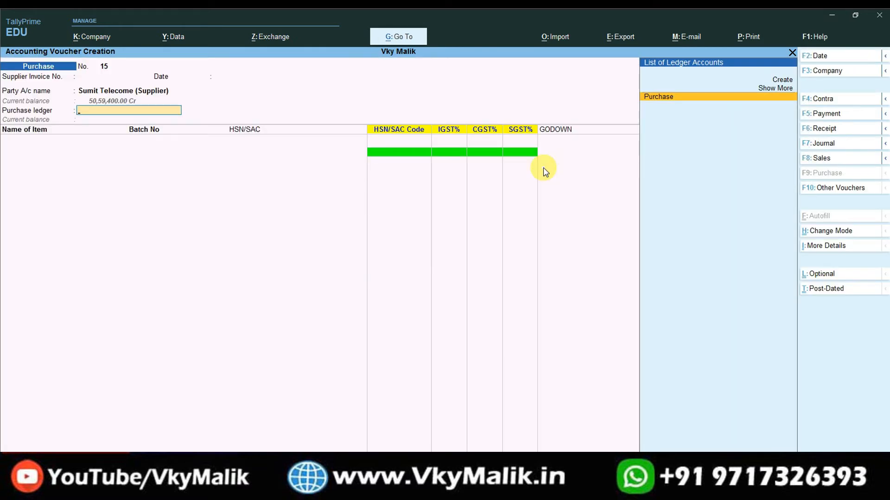
# Set the purchase ledger to Purchase and add Samsung J2 as the first item of the voucher.
pyautogui.press('Return')
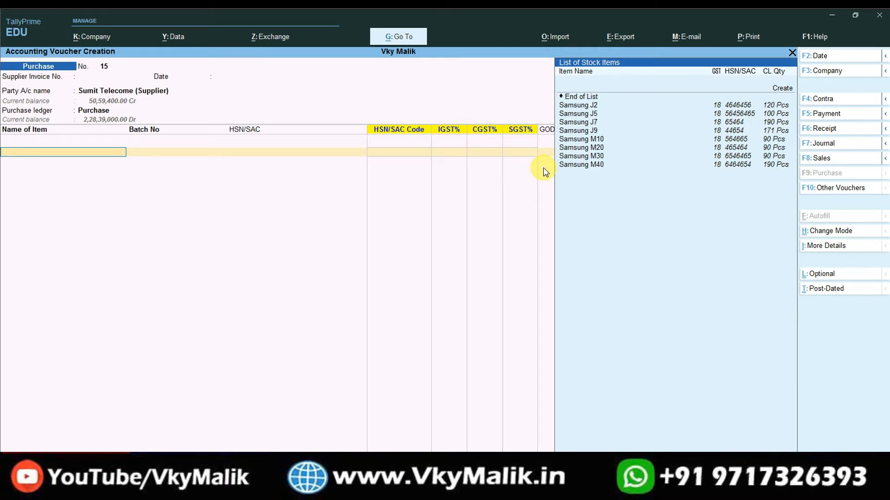
pyautogui.press('Down')
pyautogui.press('Down')
pyautogui.press('Down')
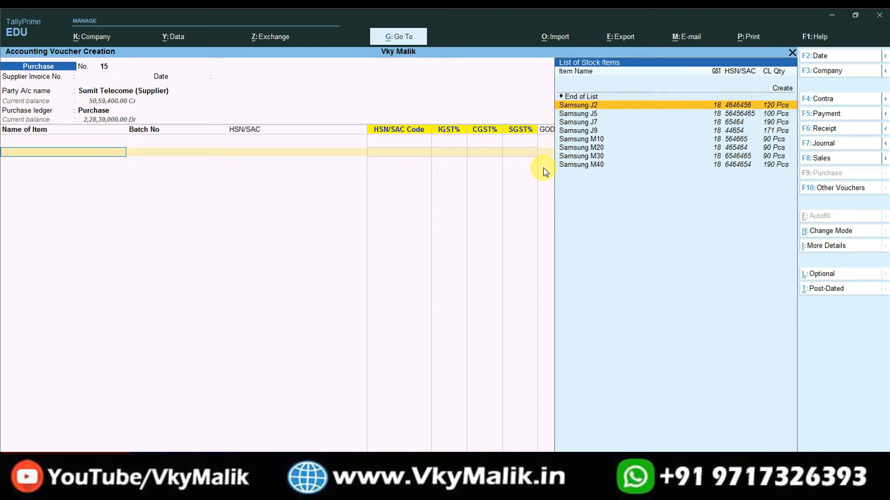
pyautogui.press('Return')
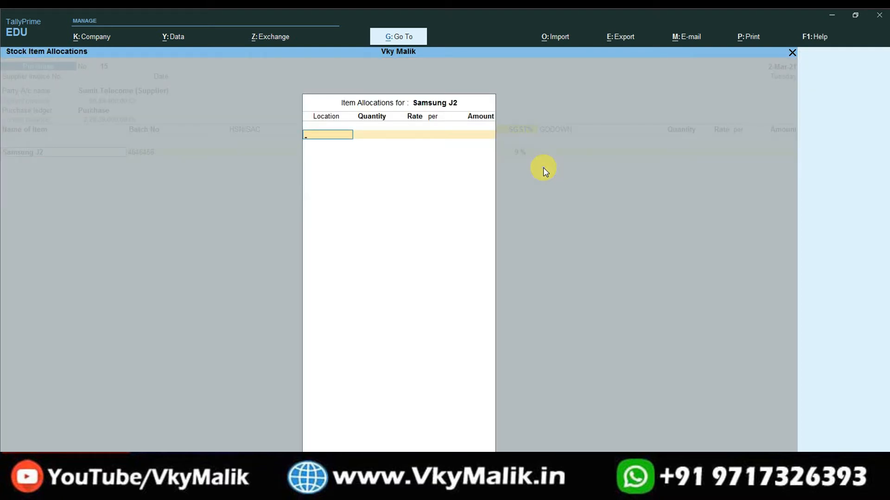
# Go through the list of locations to pick a godown for the Samsung J2 item allocation.
pyautogui.press('Down')
pyautogui.press('Down')
pyautogui.press('Down')
pyautogui.press('Down')
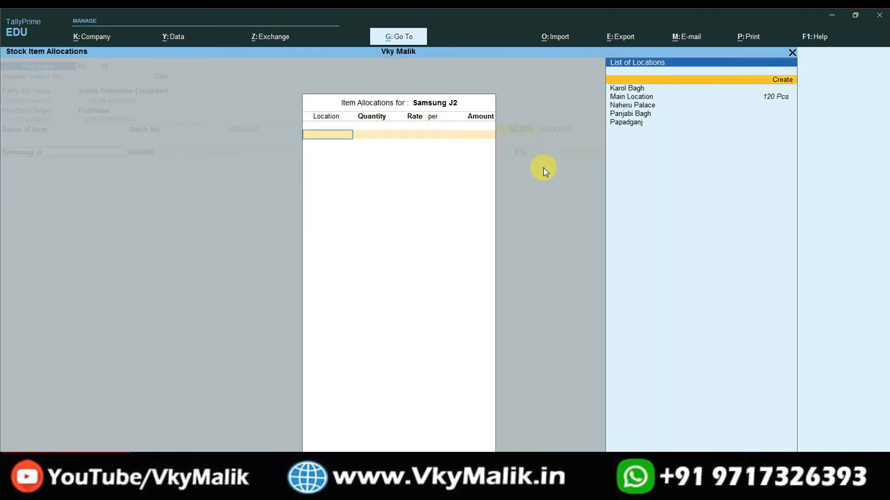
pyautogui.press('Down')
pyautogui.press('Down')
pyautogui.press('Up')
pyautogui.press('Up')
pyautogui.press('Up')
pyautogui.press('Up')
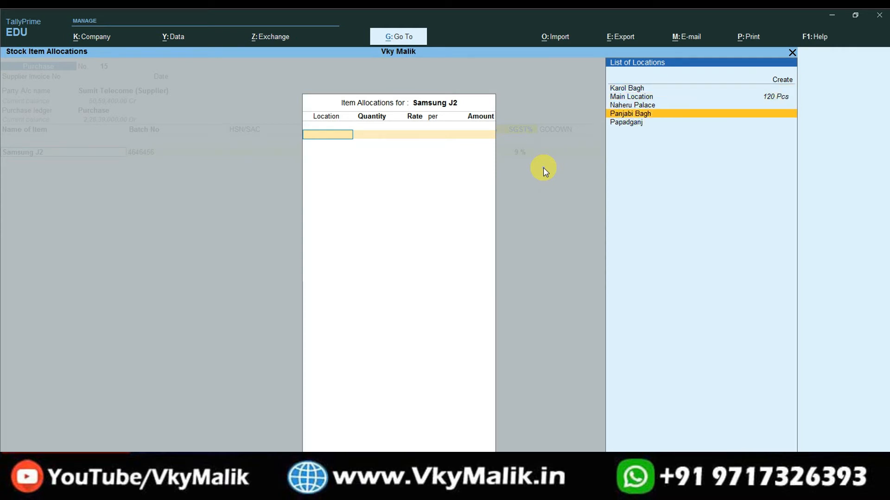